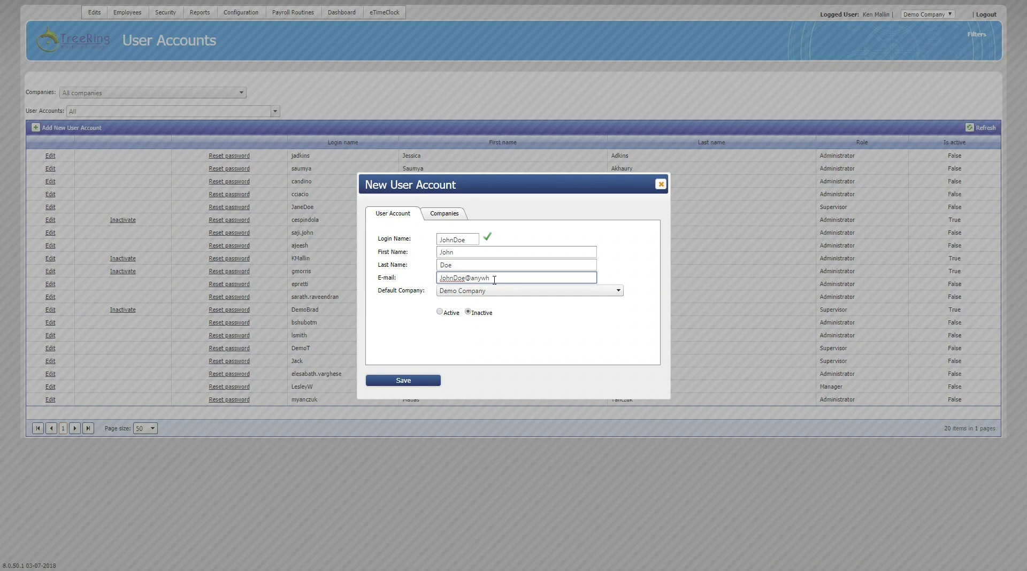
Complete the new user account's e-mail address and set the account to Active.
type("re")
type("re")
type(".com")
left_click(440, 312)
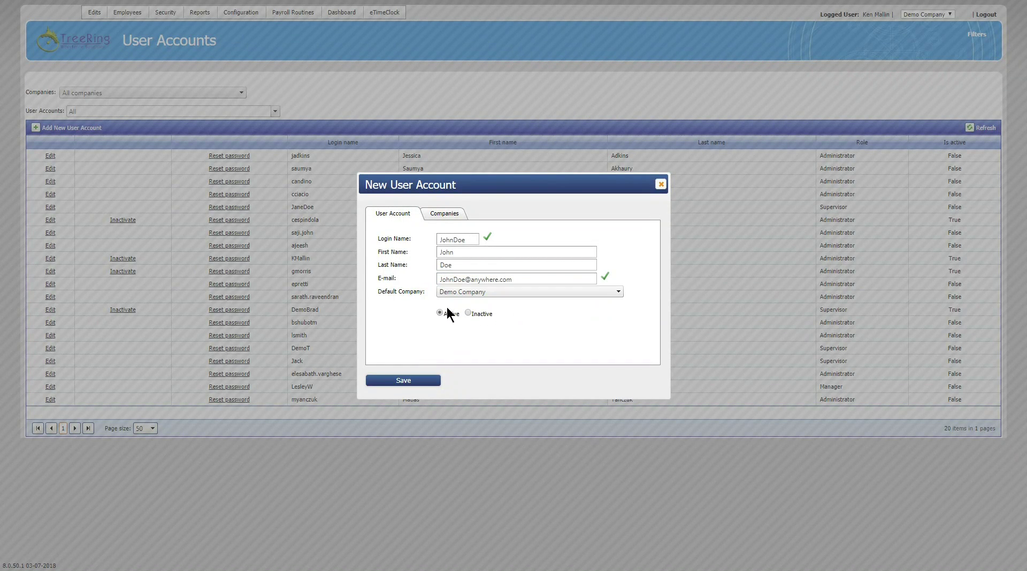
Assign the account to Demo Company with the Supervisor role and save the new user account.
left_click(451, 217)
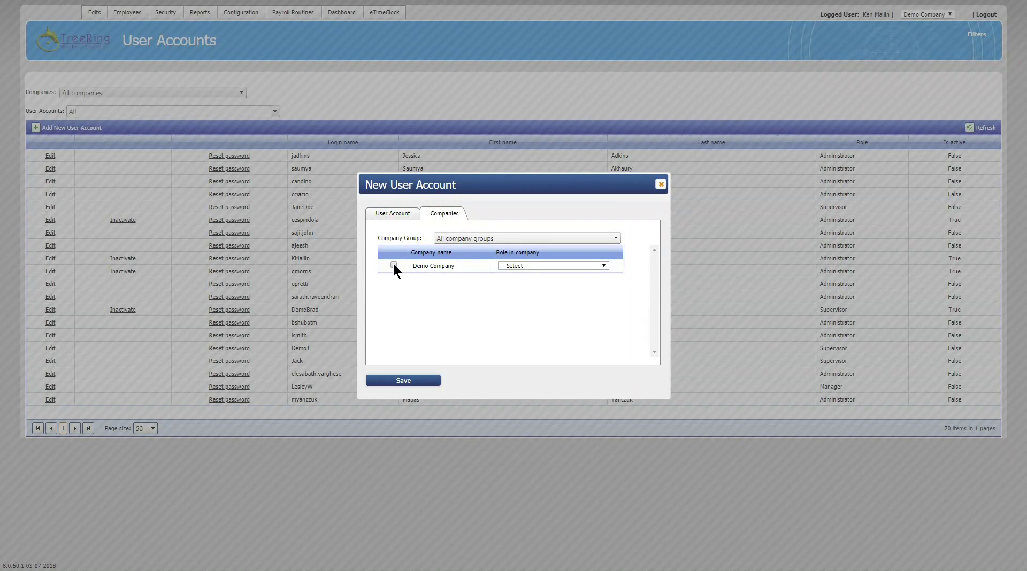
left_click(599, 266)
left_click(580, 306)
left_click(421, 387)
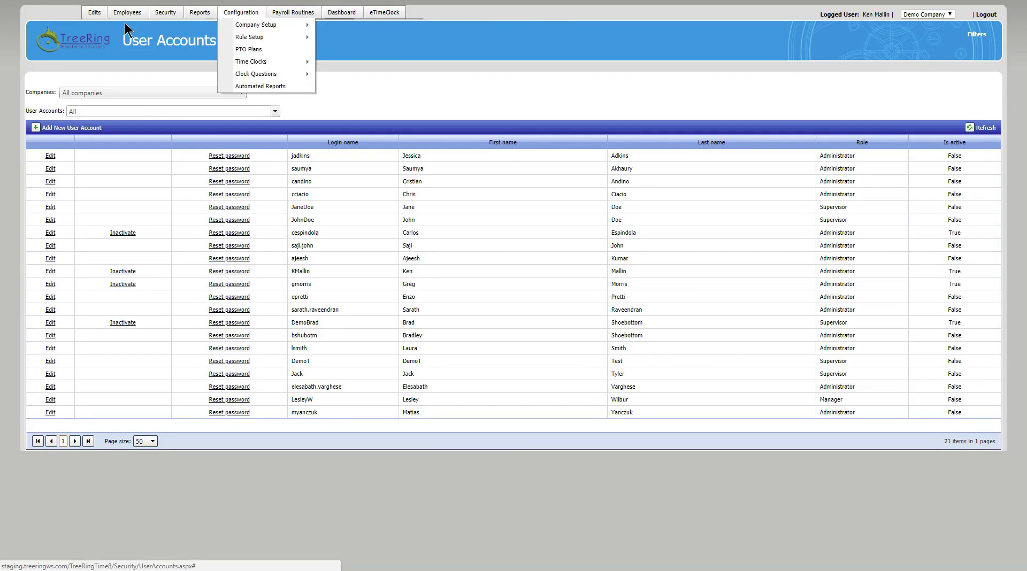
Open the company members list and start adding a new company member.
mouse_move(129, 17)
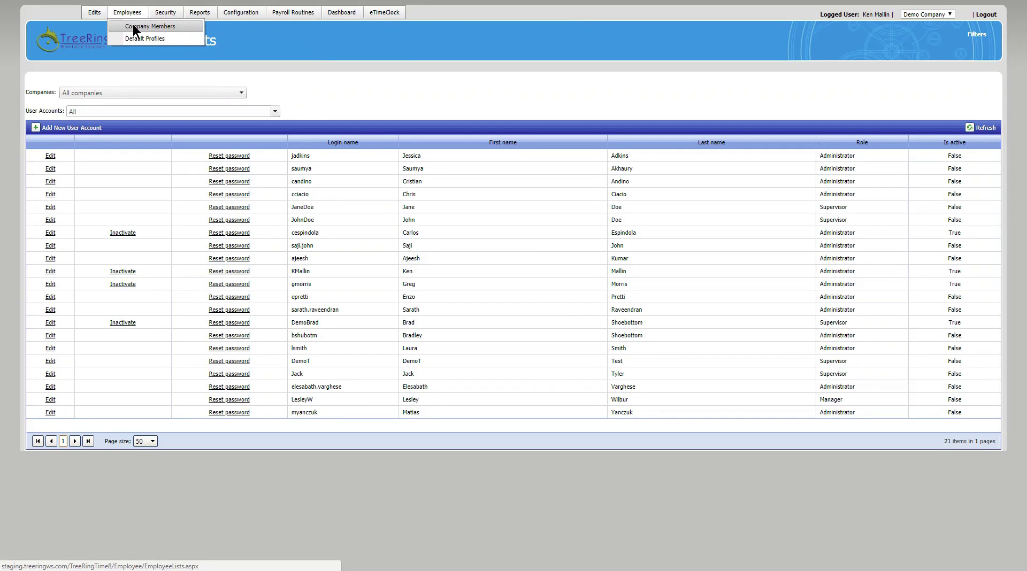
left_click(132, 28)
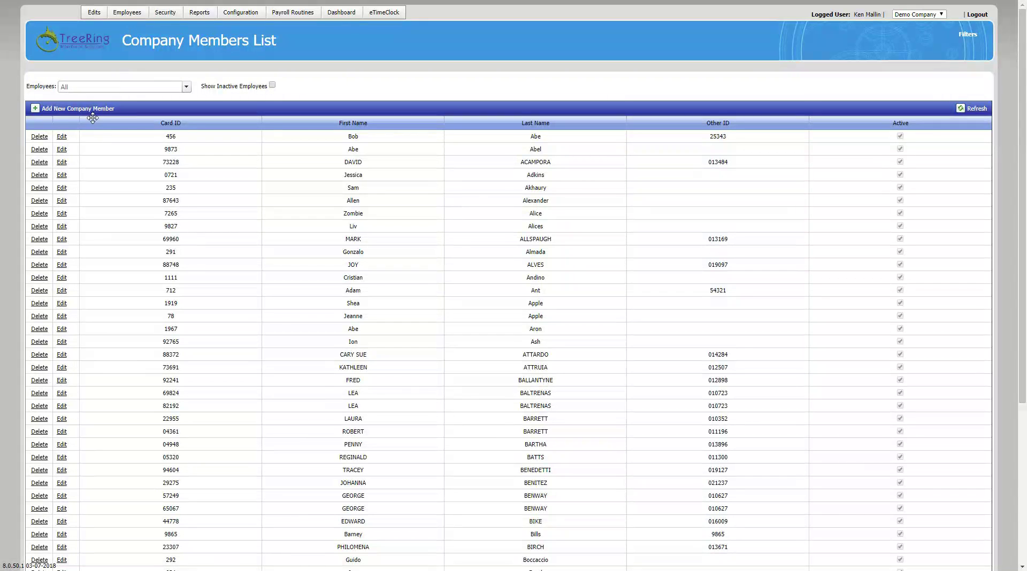
left_click(94, 110)
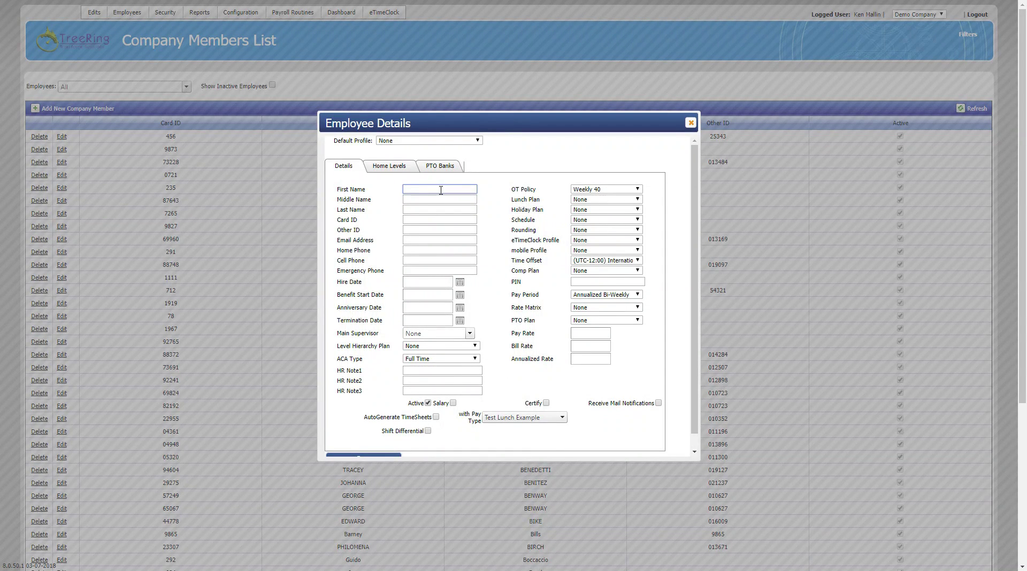
Enter the new employee's first name and last name in the employee details.
type("John")
left_click(437, 202)
left_click(423, 209)
type("Doe")
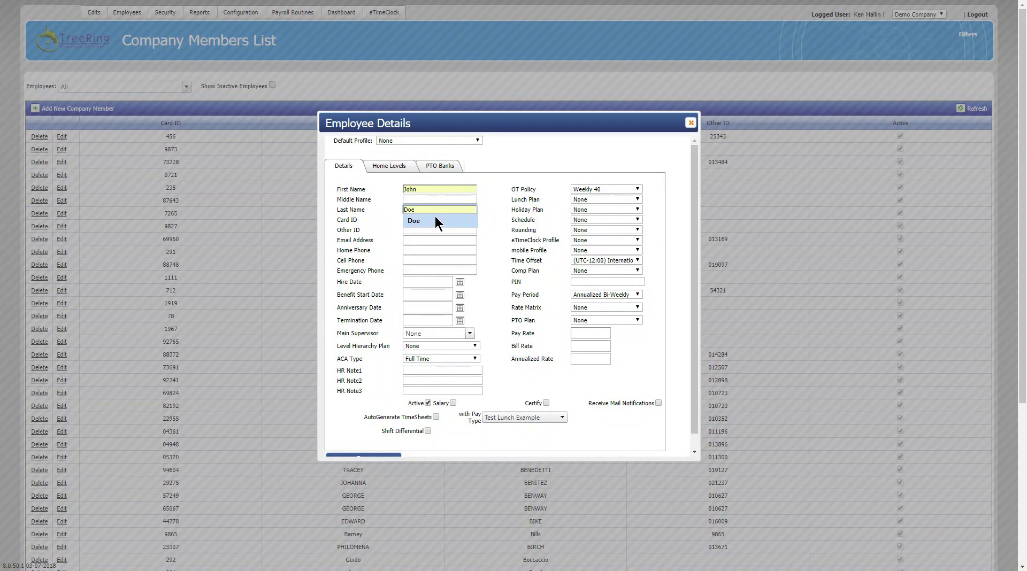
left_click(429, 221)
Fill in the employee's Card ID and Other ID.
left_click(429, 224)
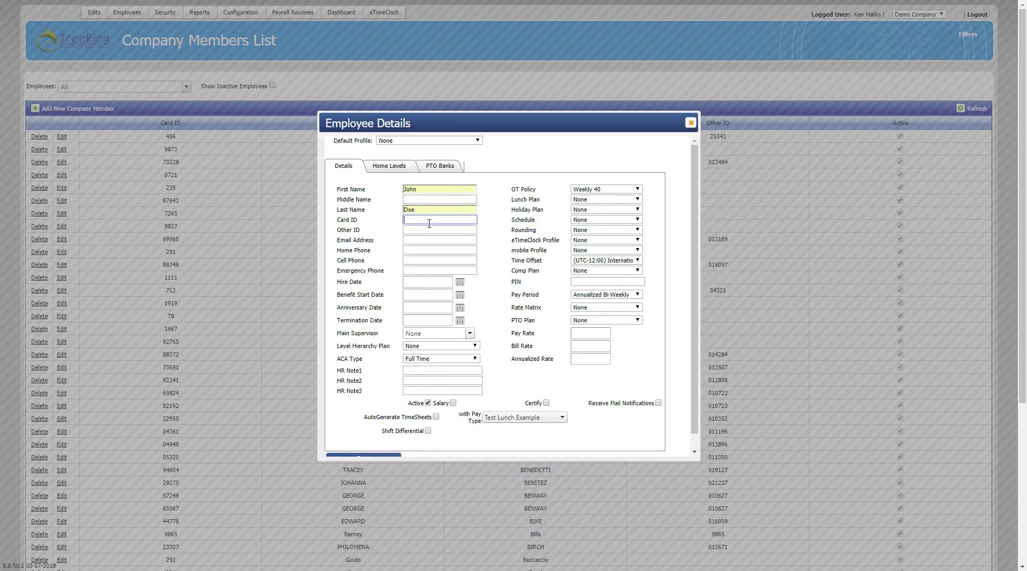
type("J")
key("BackSpace")
type("123456")
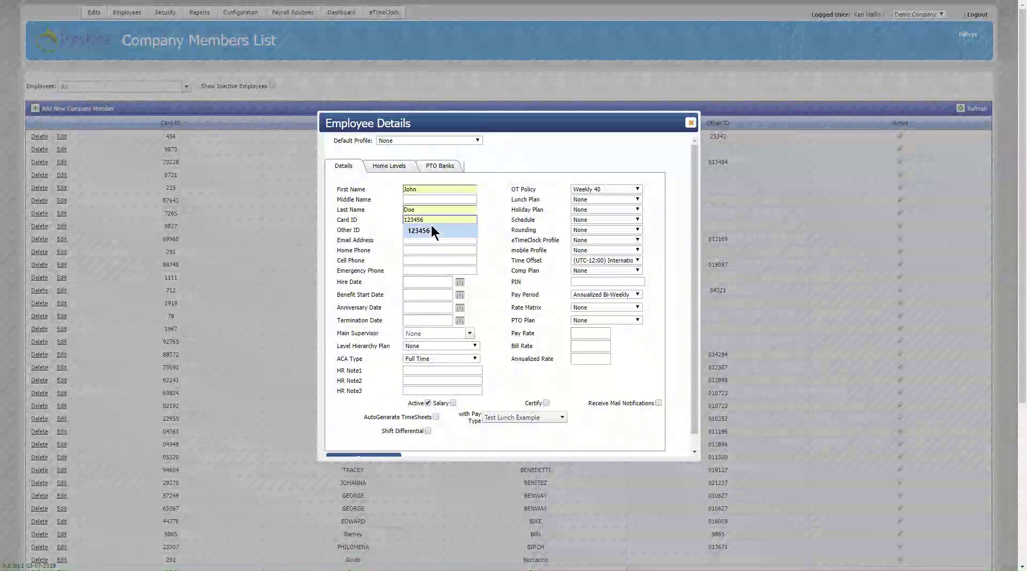
left_click(426, 231)
left_click(426, 230)
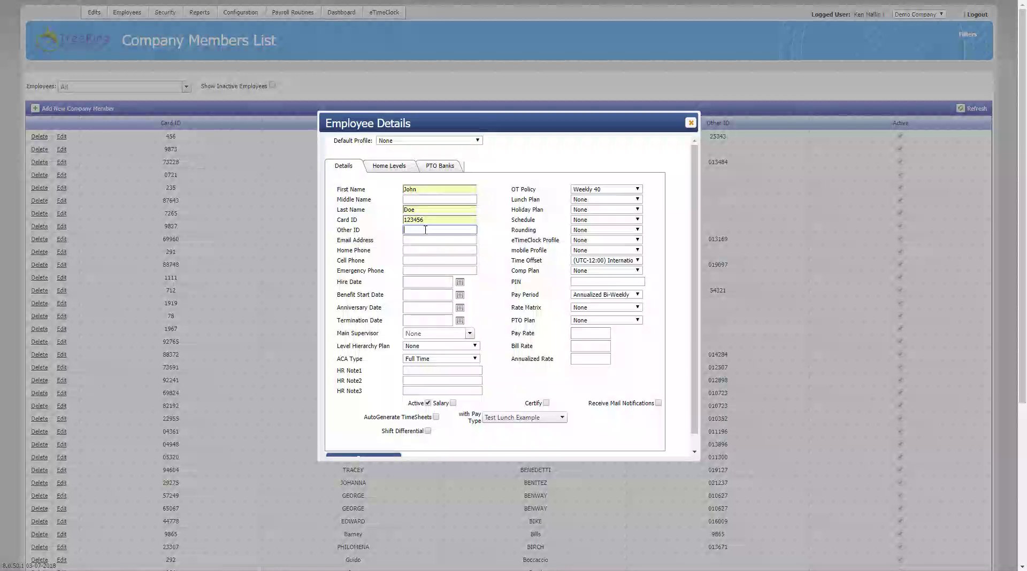
type("123456789")
Fill in the employee's e-mail address.
left_click(435, 240)
type("Johna")
key("BackSpace")
type("Doe@")
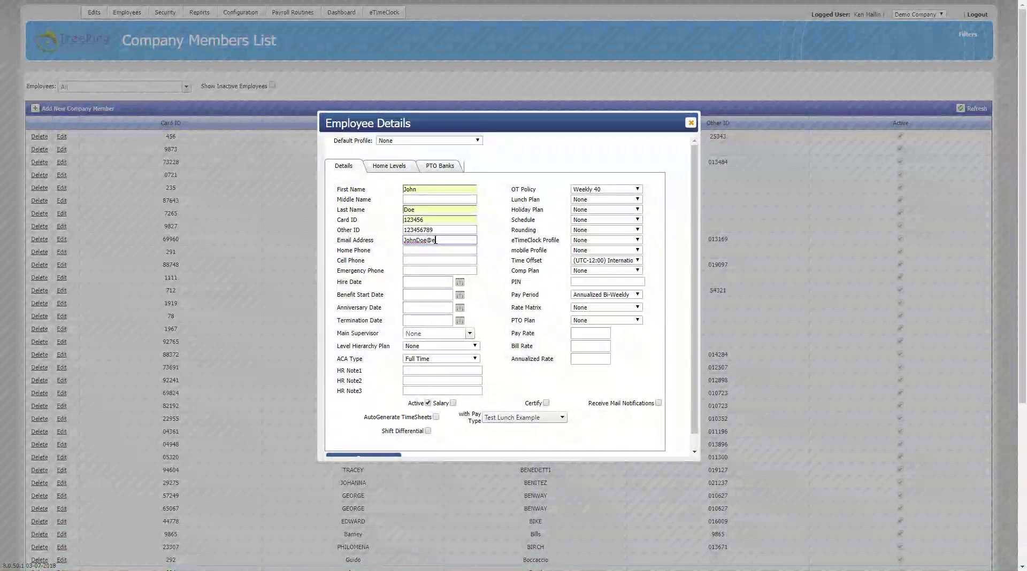
type("anywhahere.com")
Set the employee's hire date to 4/29/2018 and the benefit start date to 7/31/2018.
left_click(459, 282)
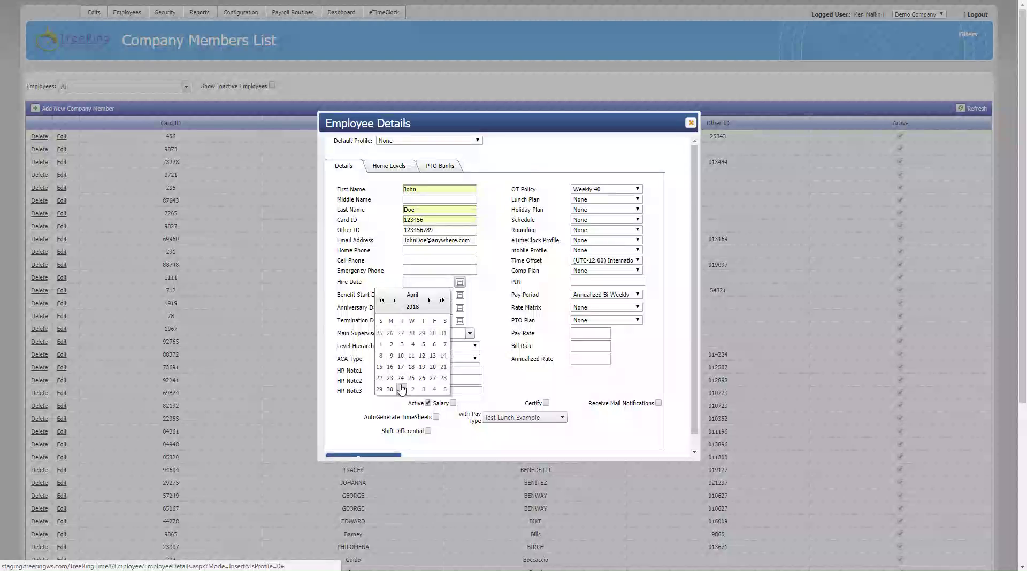
left_click(379, 389)
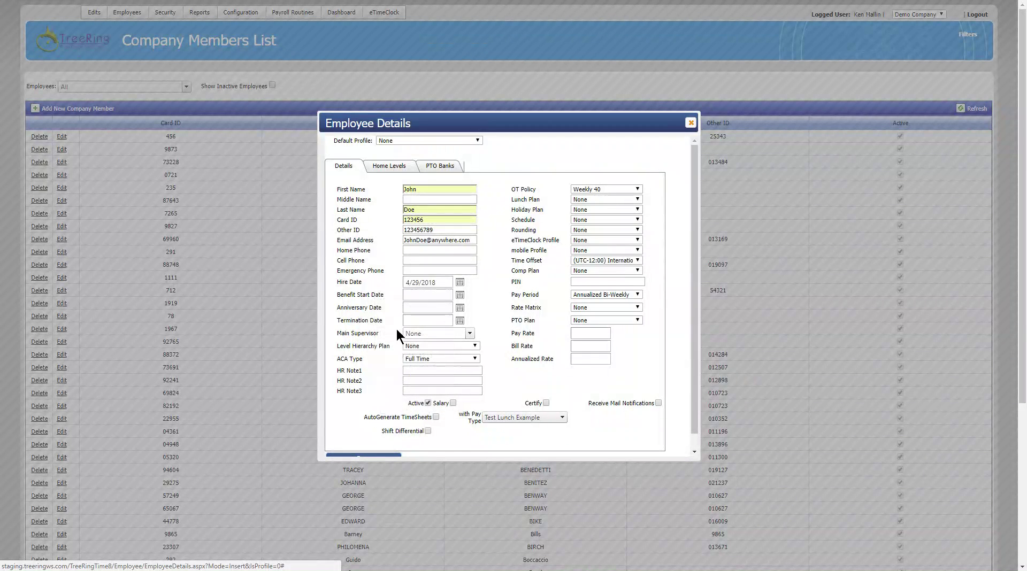
left_click(460, 296)
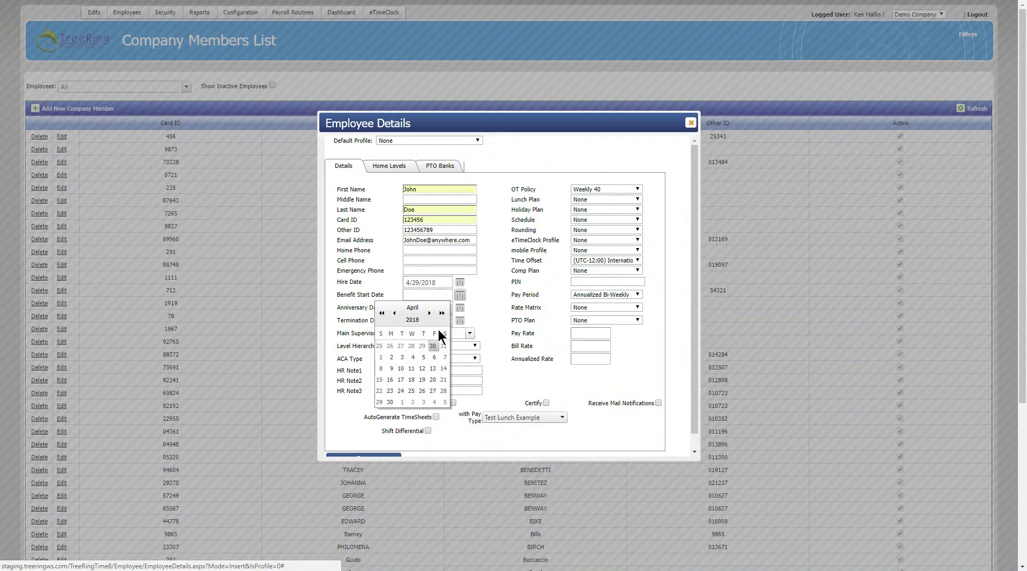
left_click(430, 313)
left_click(430, 314)
left_click(430, 314)
left_click(400, 403)
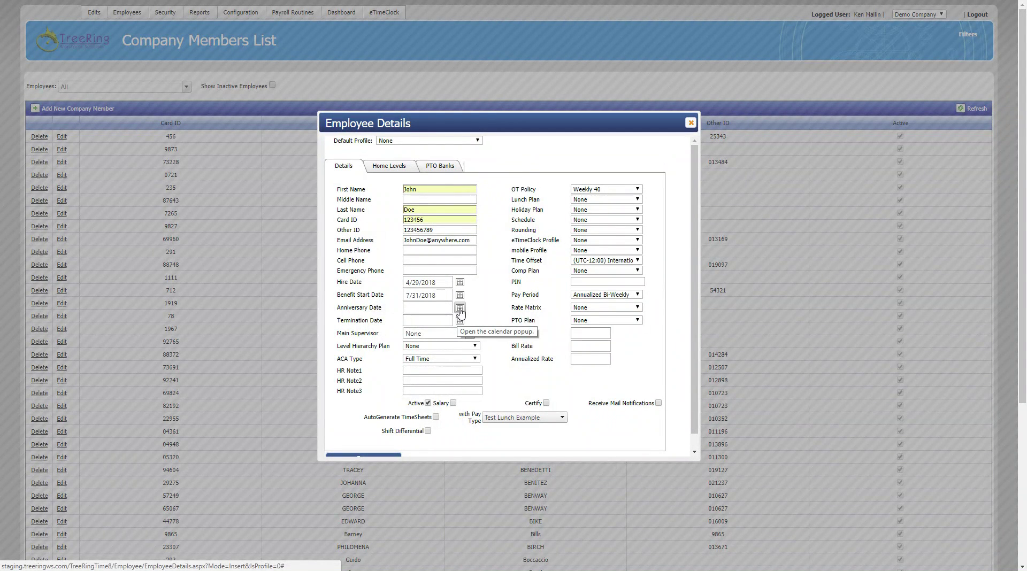
Set the employee's anniversary date to 4/30/2019.
left_click(460, 309)
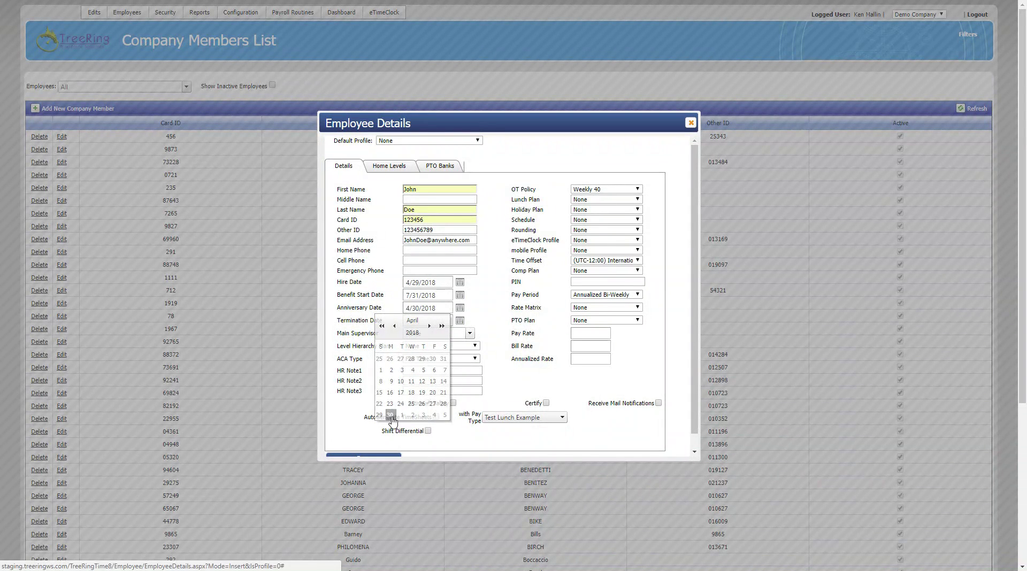
left_click(390, 416)
left_click(438, 307)
left_click(441, 307)
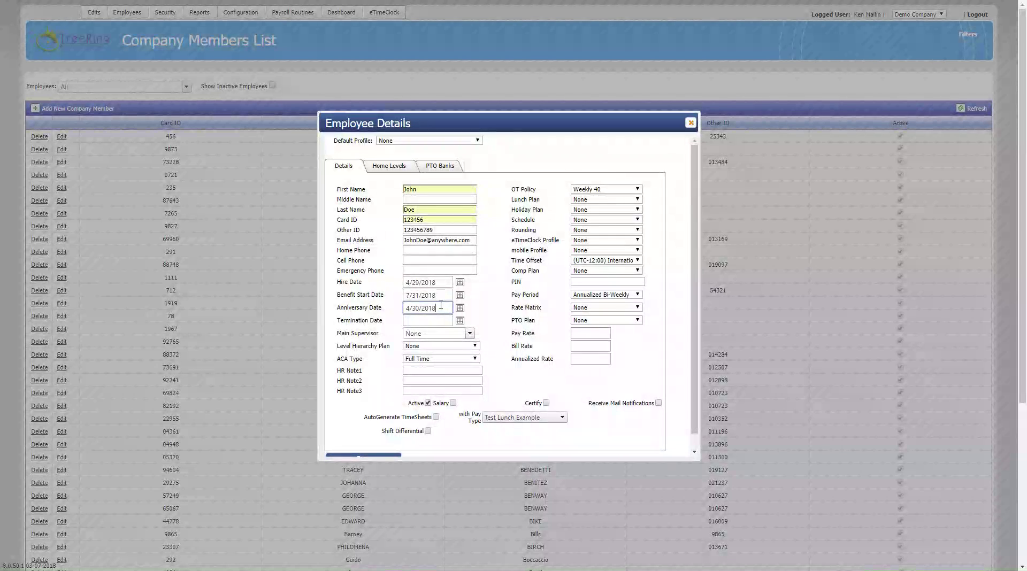
type("9")
Choose the employee's main supervisor and mark the employee as Salary with AutoGenerate TimeSheets enabled.
left_click(469, 333)
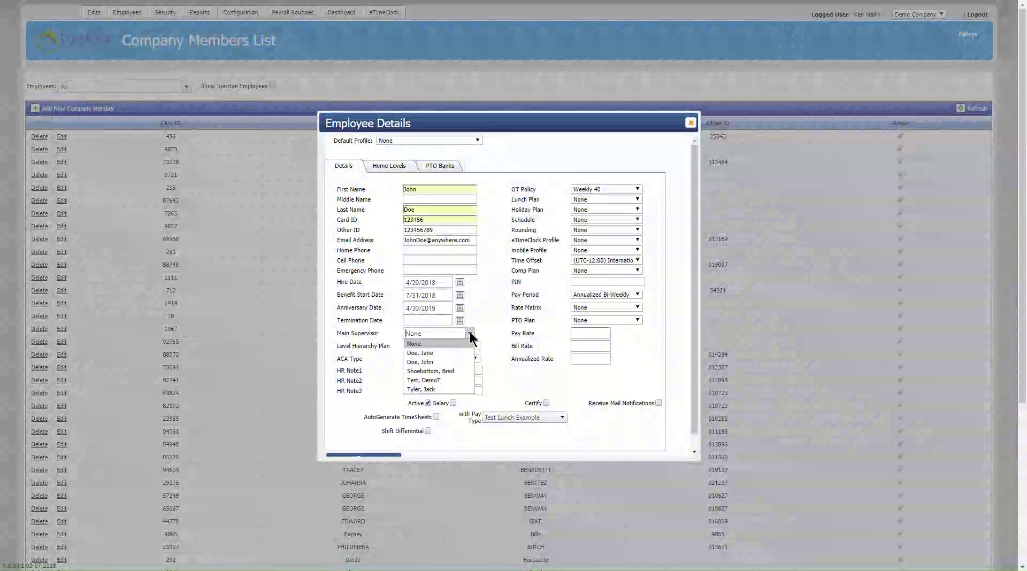
left_click(451, 371)
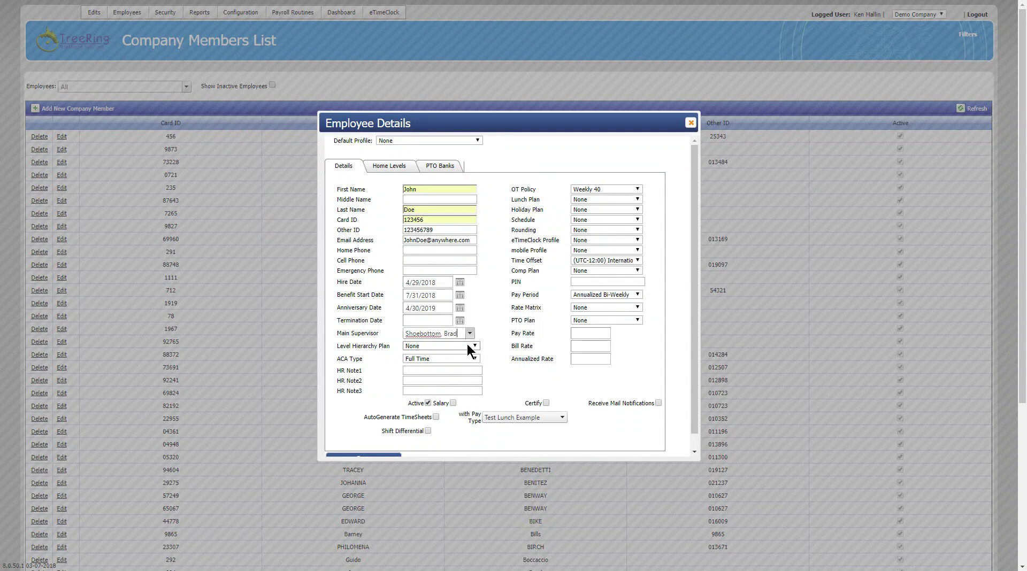
left_click(453, 403)
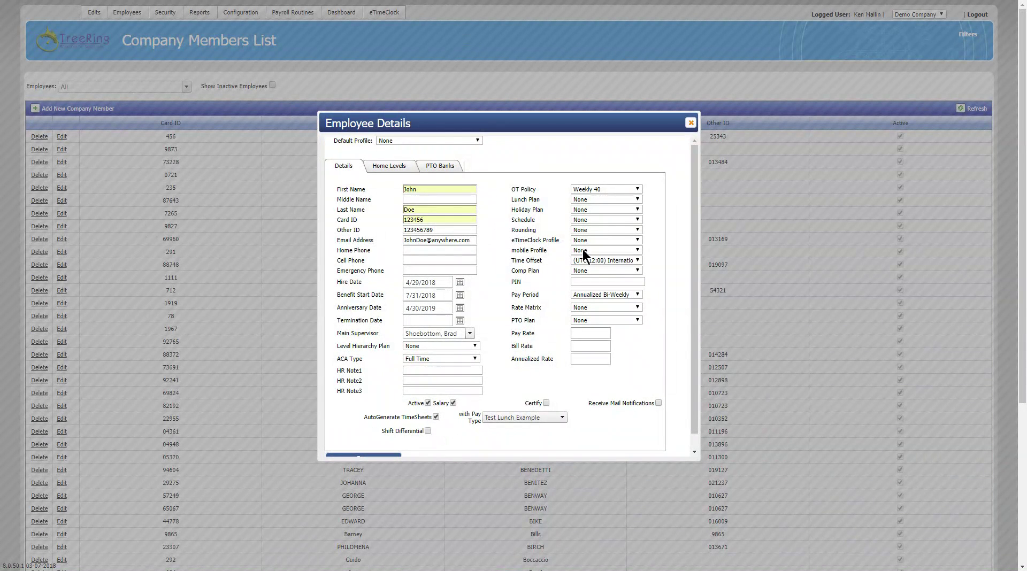
Assign the Transport Days schedule starting on the next pay period and set rounding to Nearest15.
left_click(640, 219)
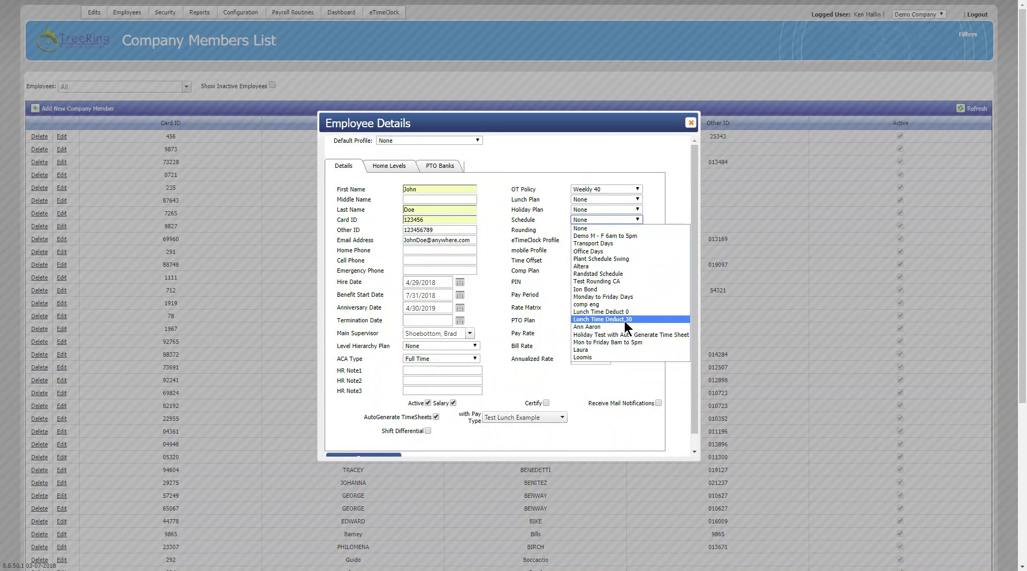
left_click(628, 244)
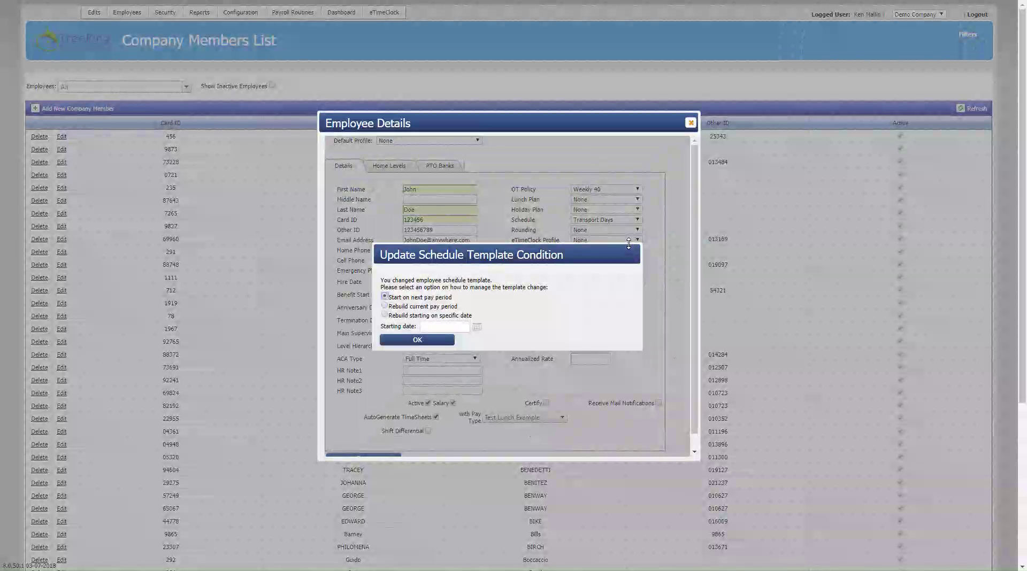
left_click(441, 339)
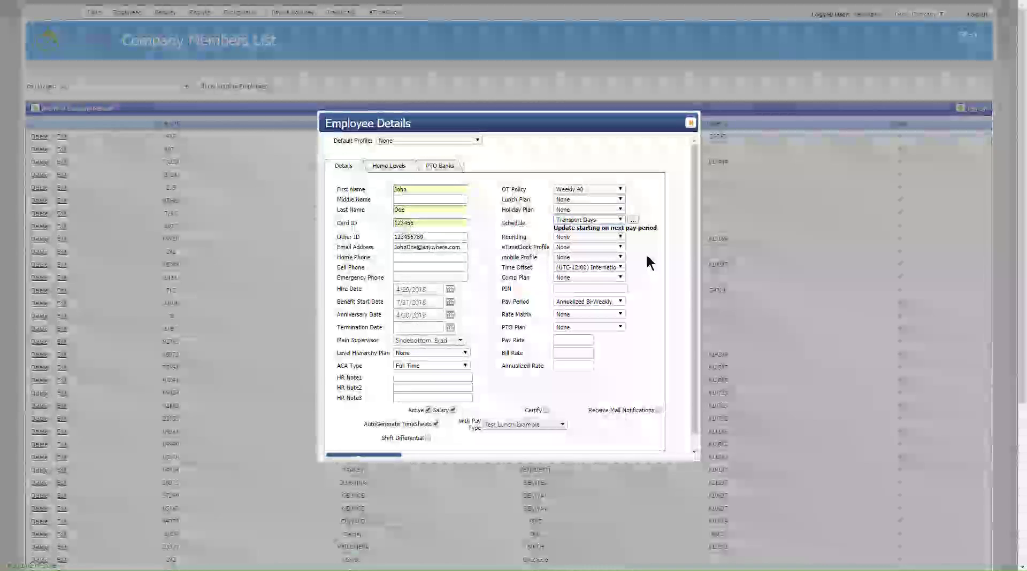
left_click(621, 237)
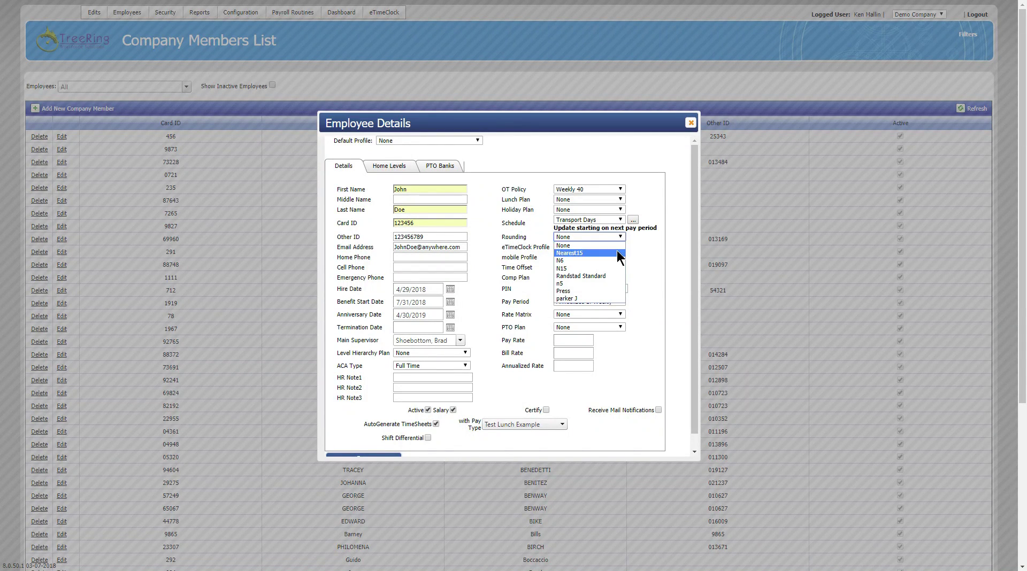
left_click(615, 253)
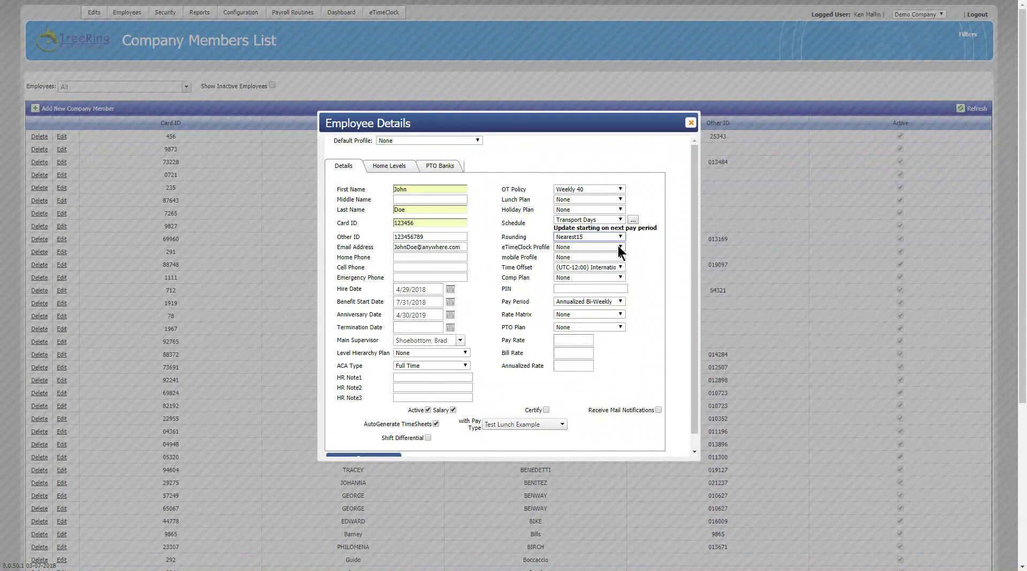
Review the eTimeClock profile, pay period and PTO plan options and the employee's rate fields.
left_click(620, 248)
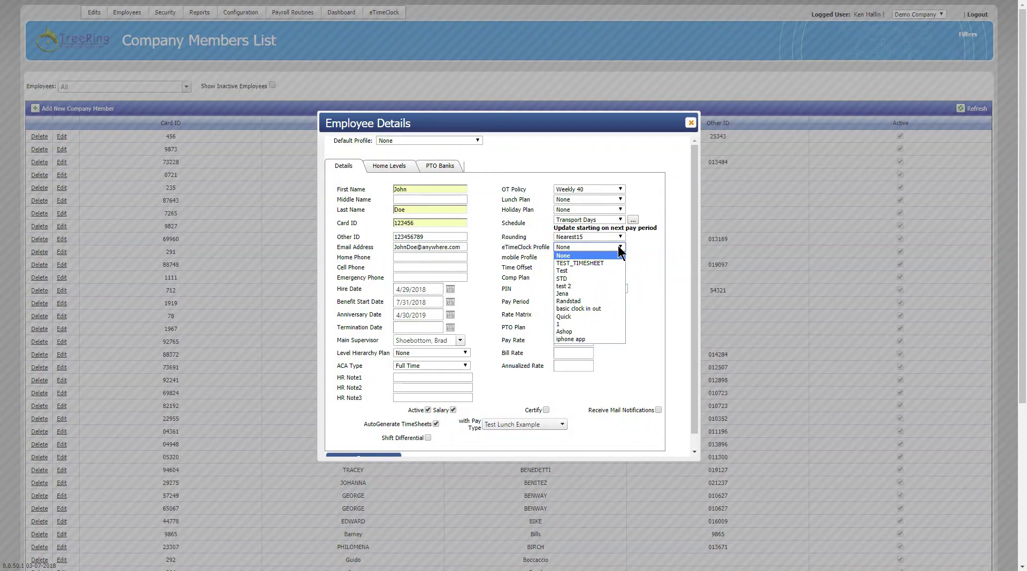
left_click(619, 247)
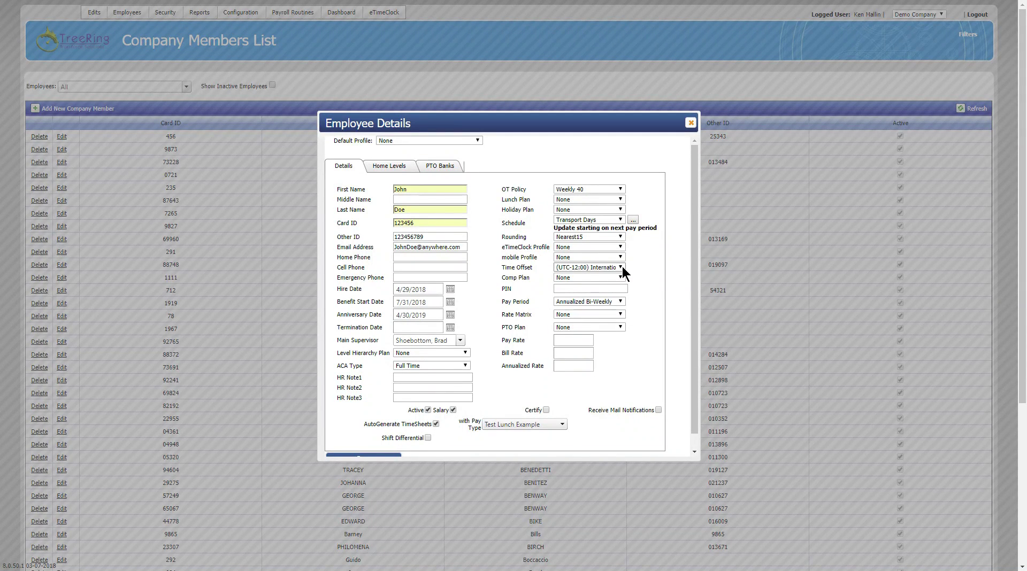
left_click(621, 301)
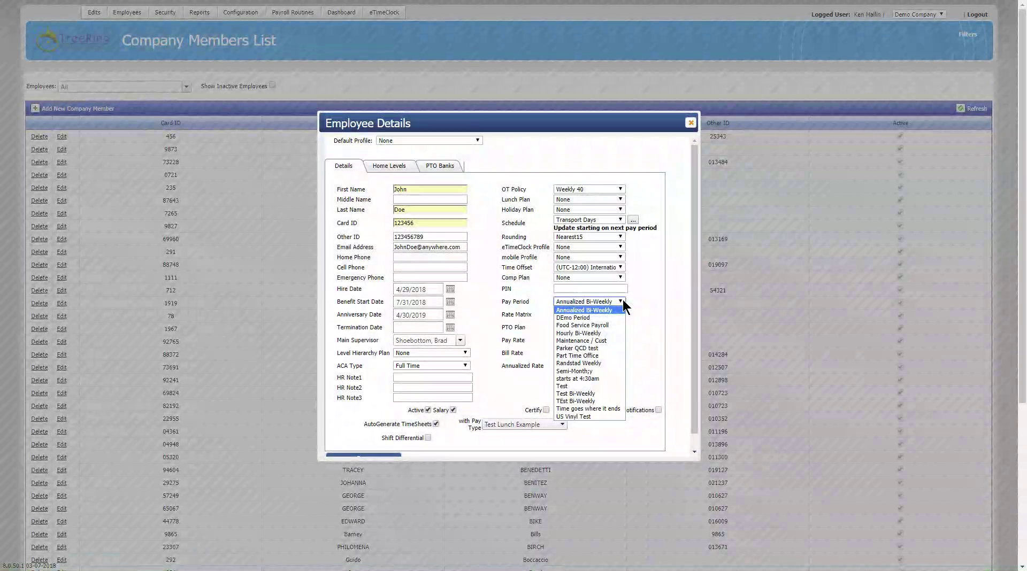
left_click(630, 298)
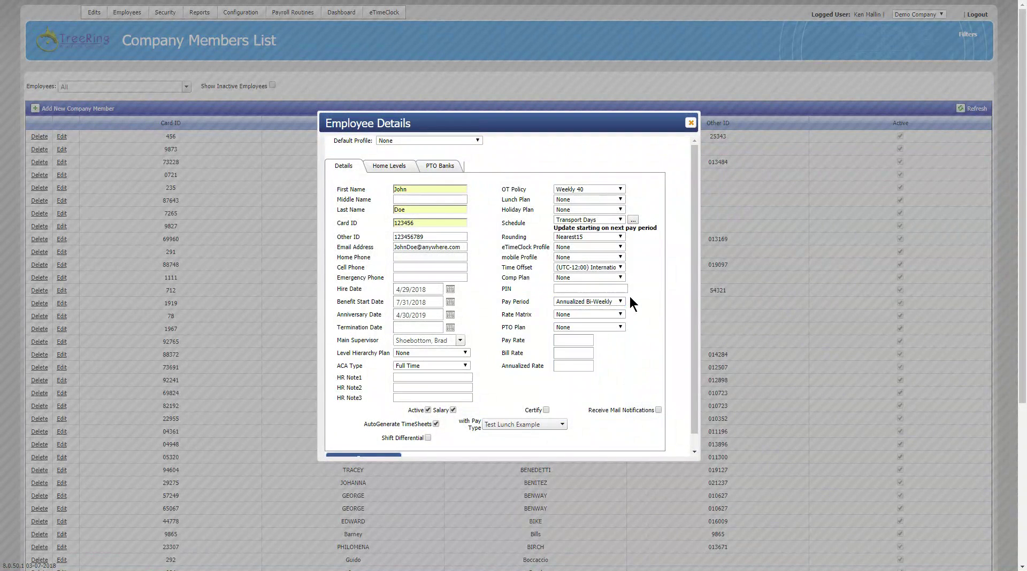
left_click(621, 327)
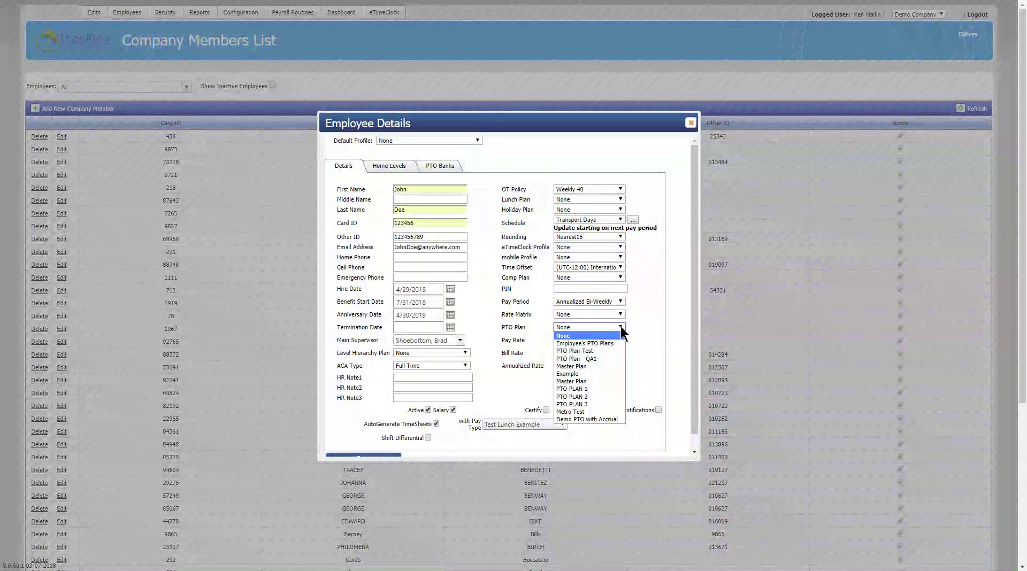
left_click(638, 327)
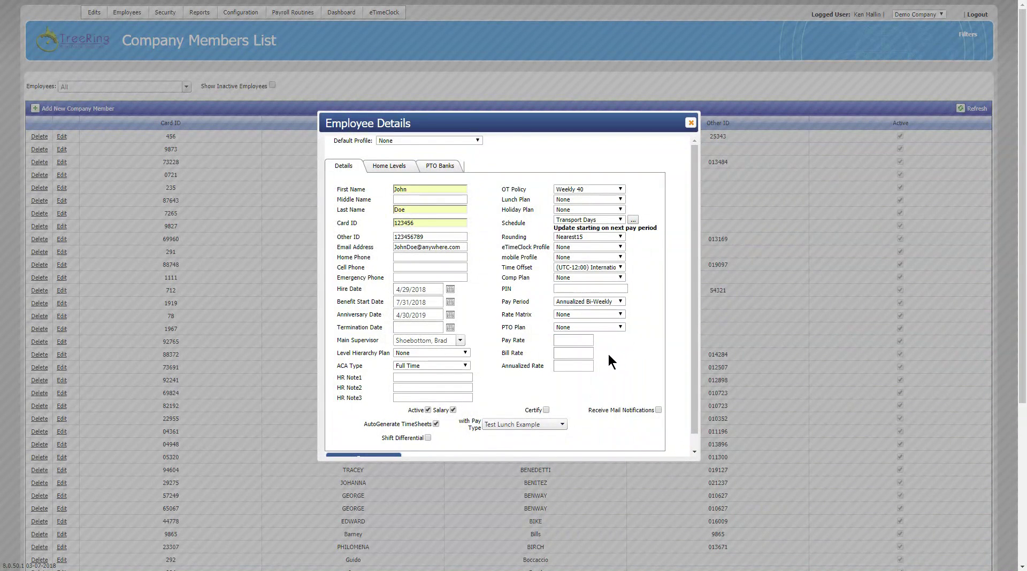
left_click(579, 351)
left_click(576, 368)
Save the new employee's details.
triple_click(546, 410)
scroll(421, 454, "down", 1)
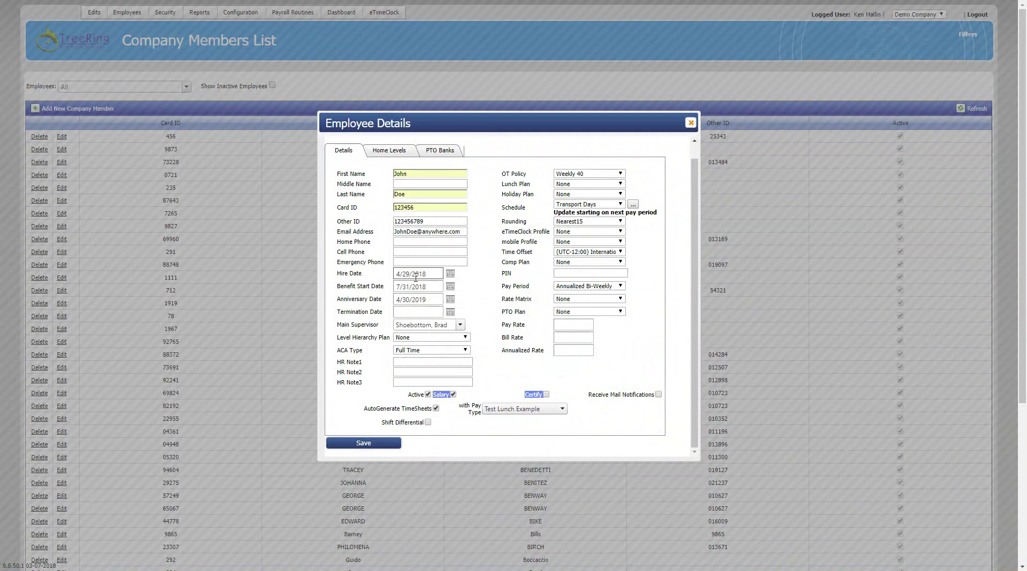
left_click(381, 443)
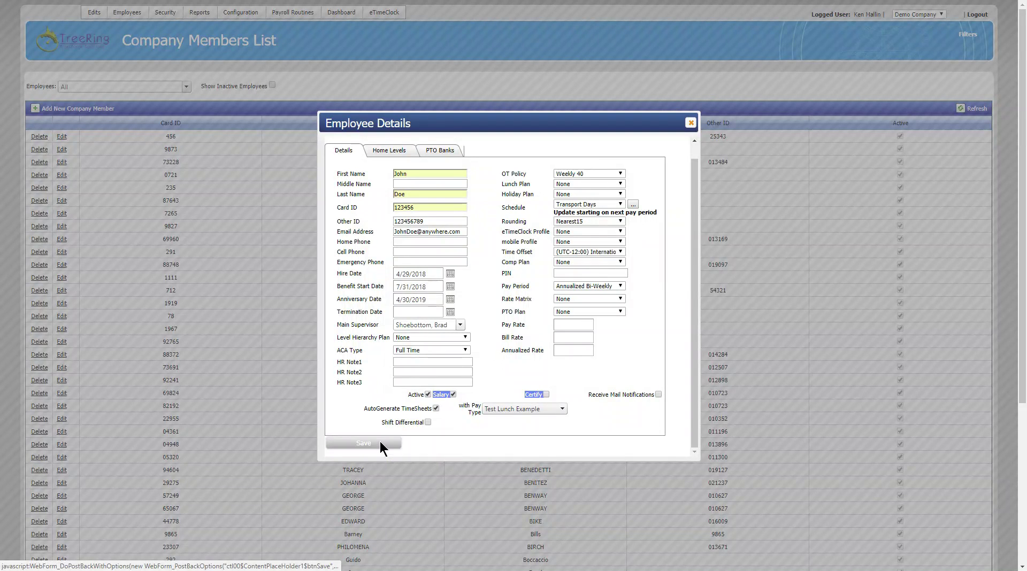